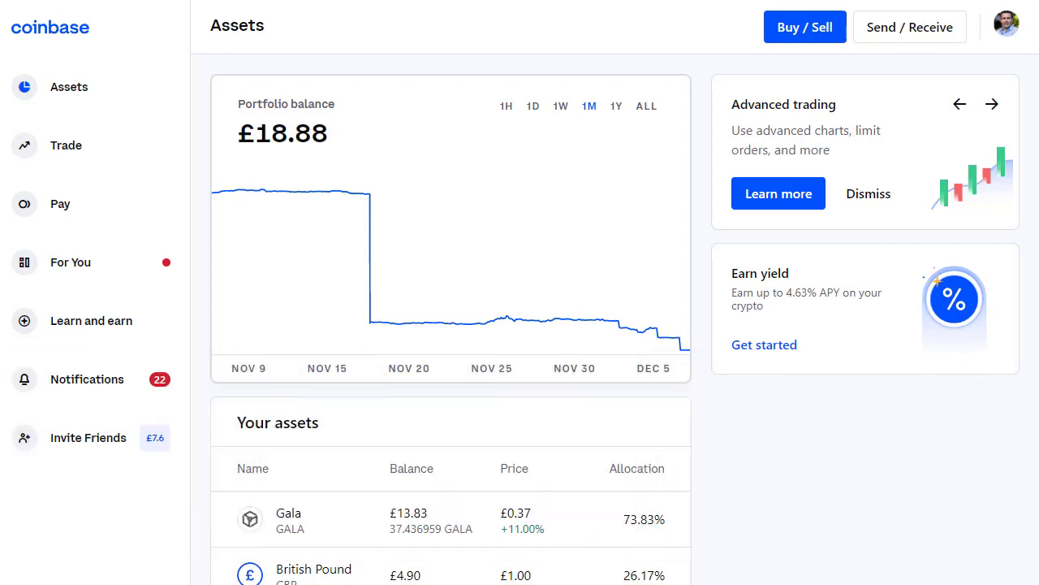
Step: Switch the Buy panel's asset from Bitcoin to Gala, paid from the GBP Wallet
scroll(615, 323, "down", 1)
scroll(615, 323, "up", 1)
left_click(812, 37)
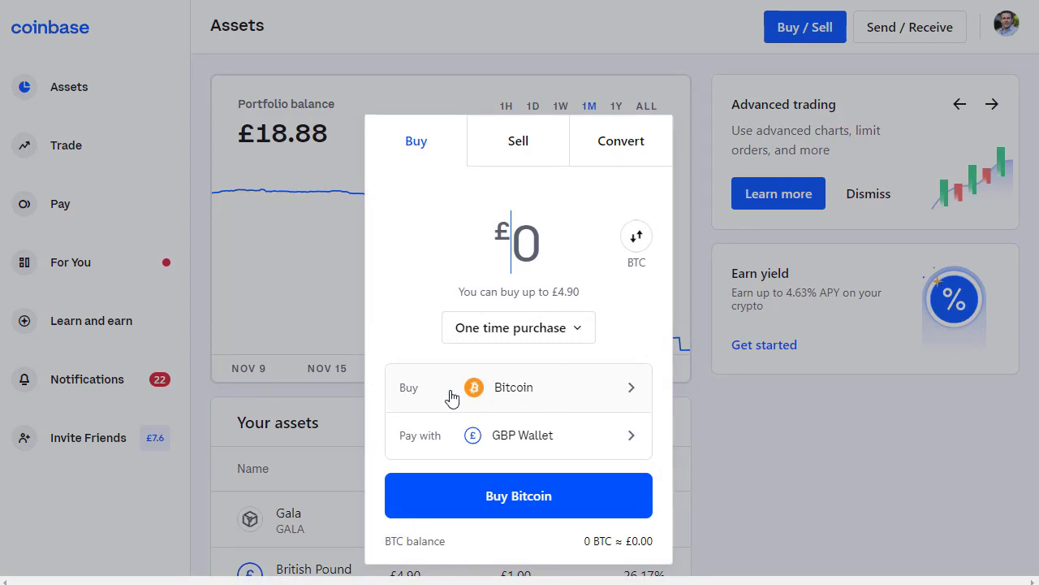
left_click(529, 399)
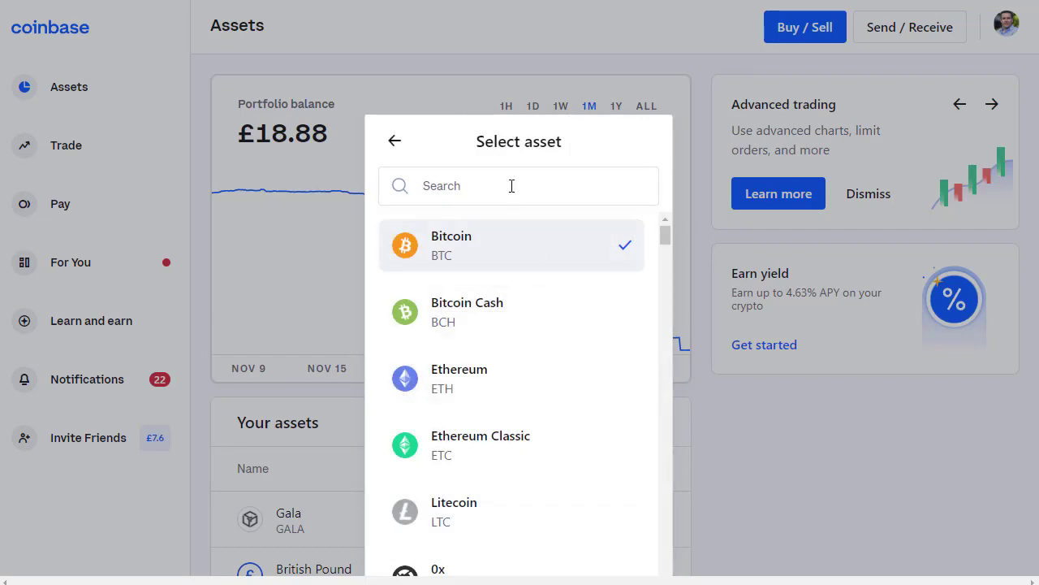
type("gala")
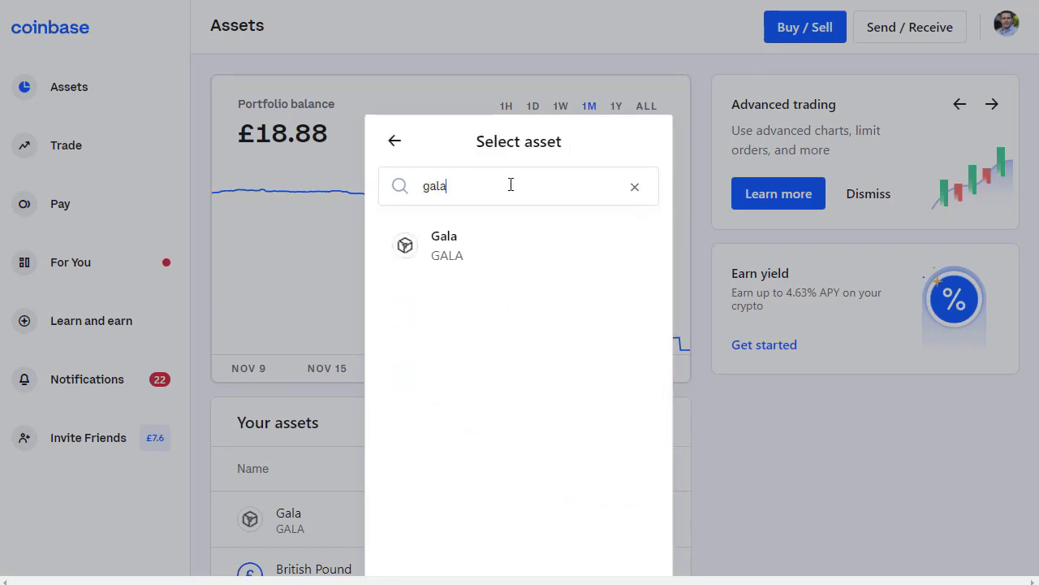
left_click(466, 246)
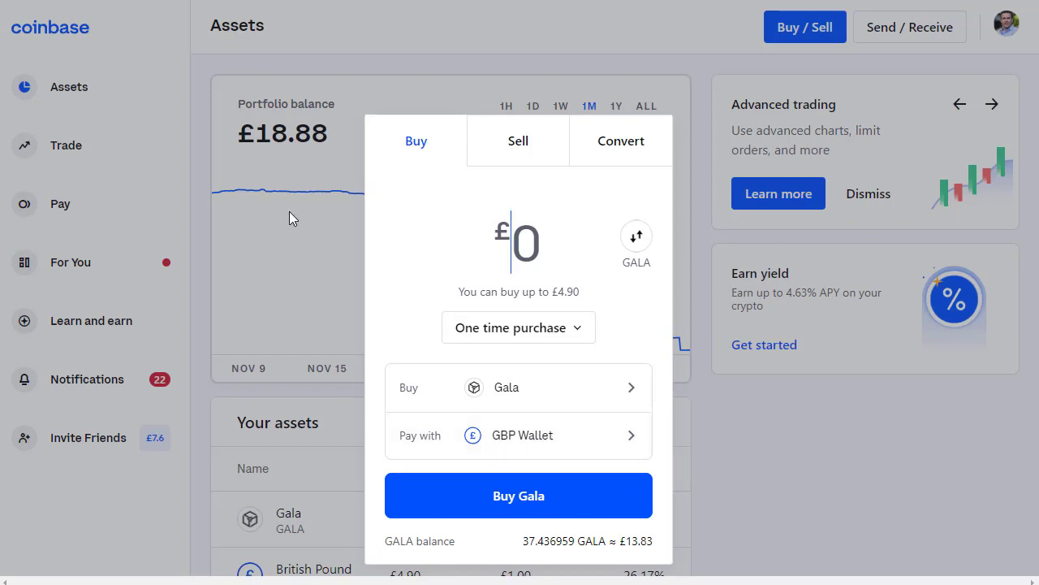
Step: Link a Visa credit/debit card as a new payment method, retrying after the first error
left_click(529, 443)
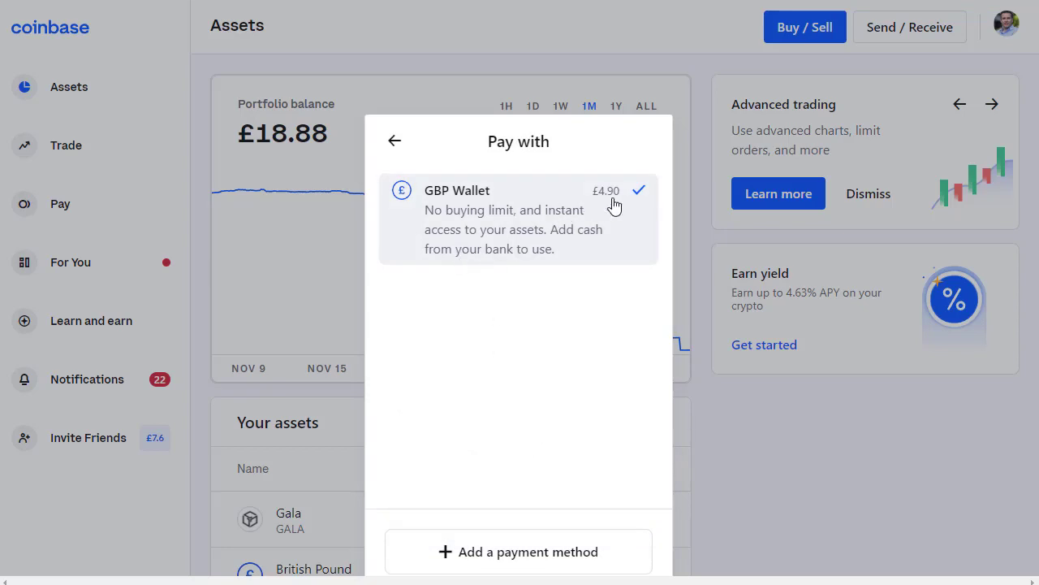
left_click(514, 560)
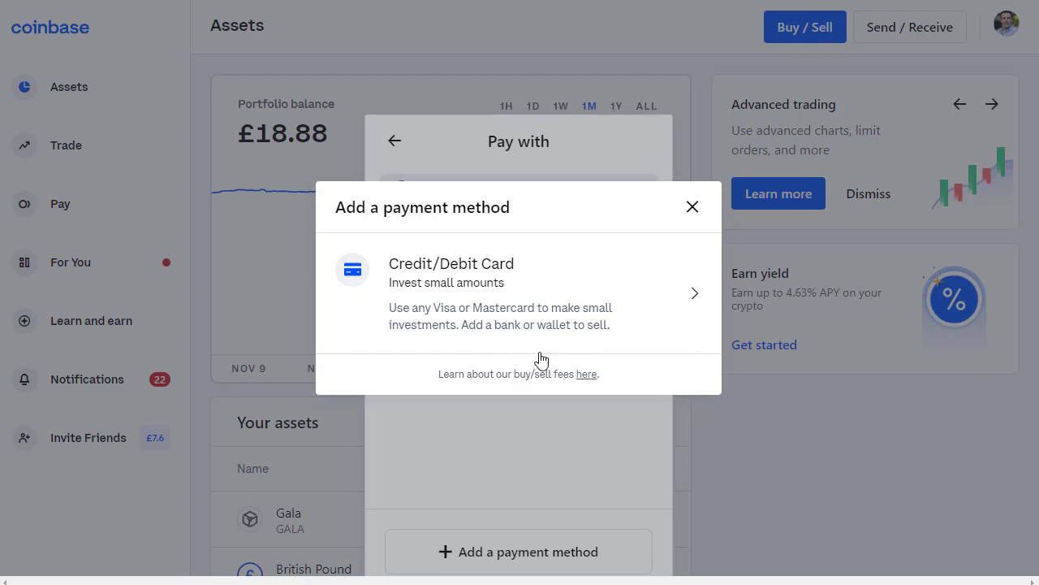
left_click(692, 303)
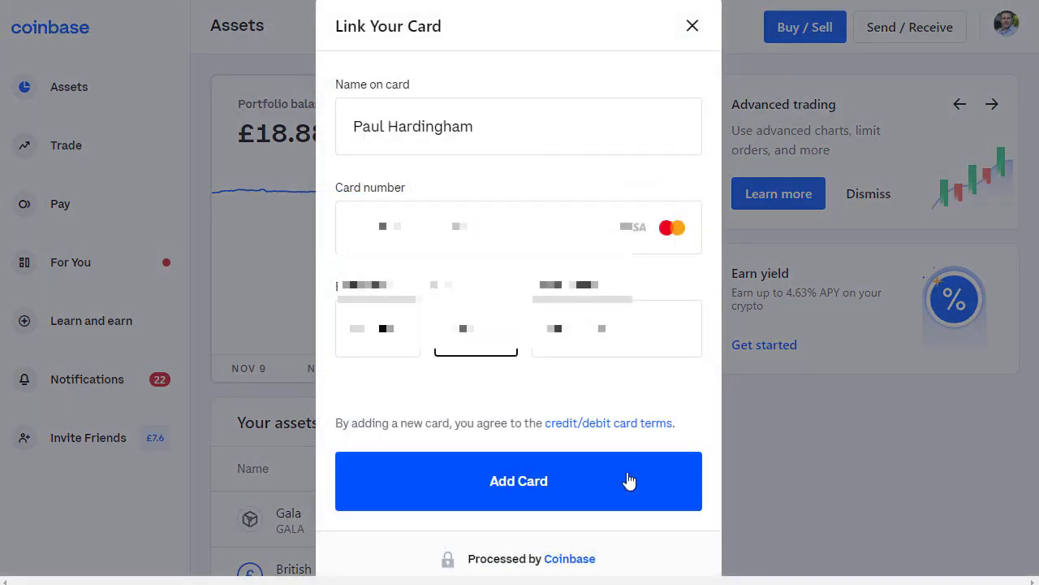
left_click(569, 499)
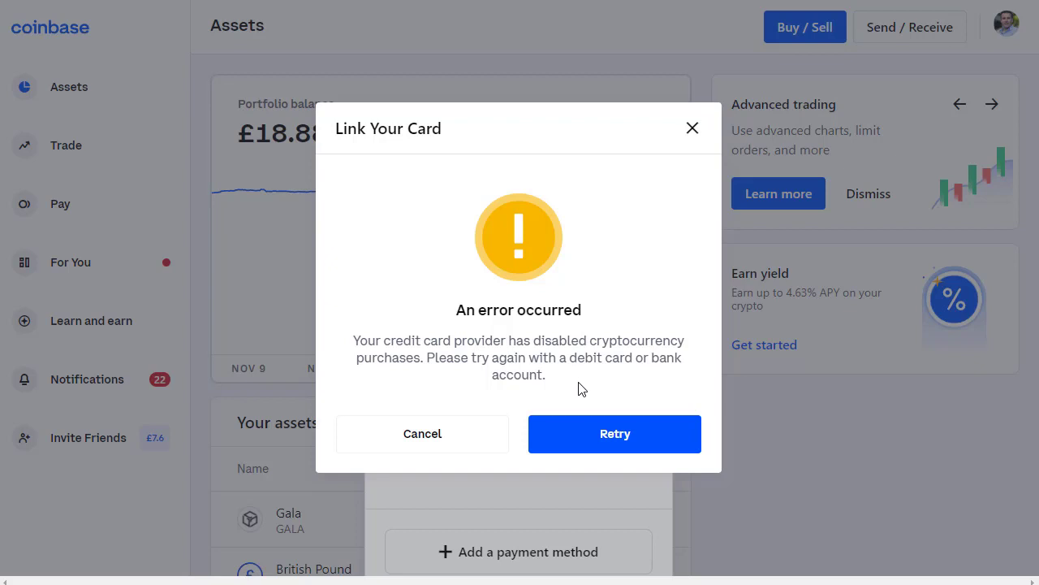
left_click(625, 445)
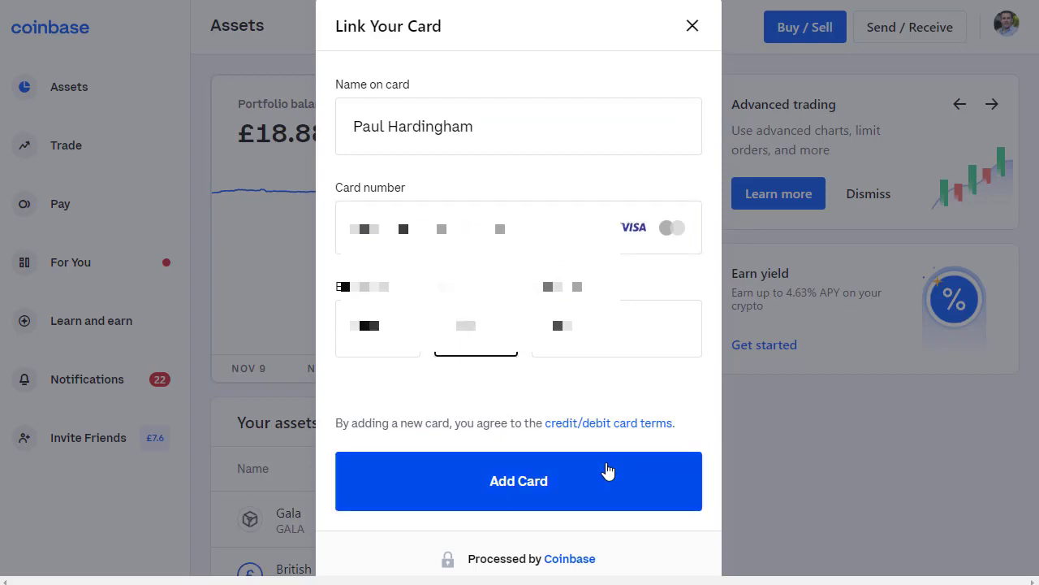
left_click(573, 487)
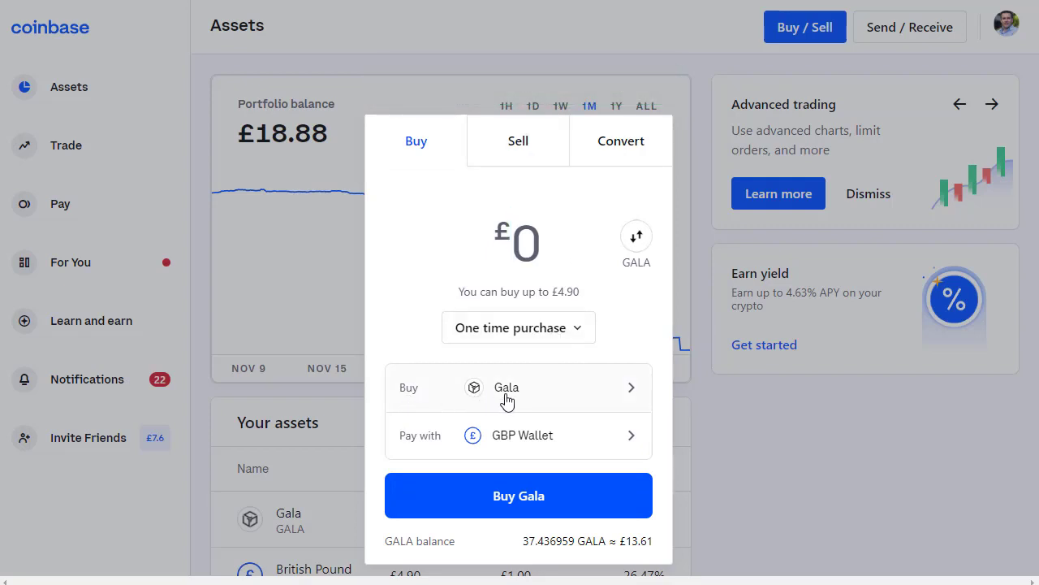
Step: Pay with the Visa card and preview a buy of 1,500 GALA totalling £553.45
left_click(510, 439)
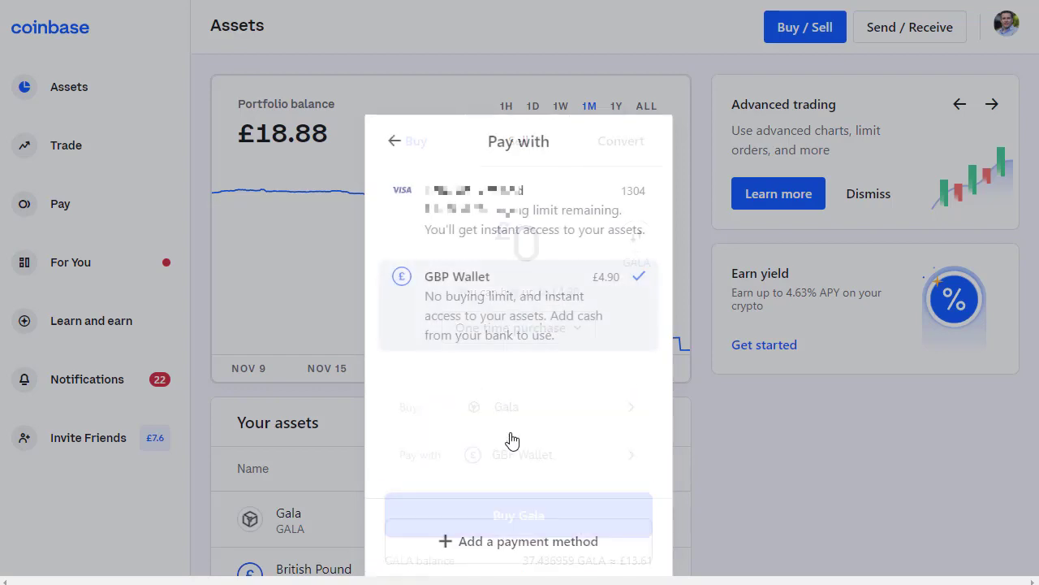
left_click(516, 219)
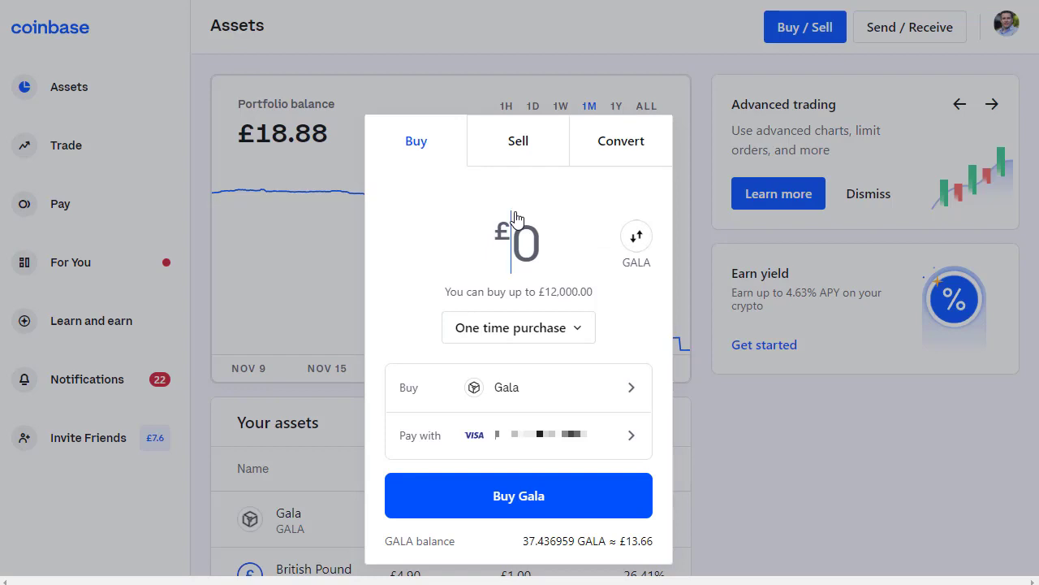
type("500")
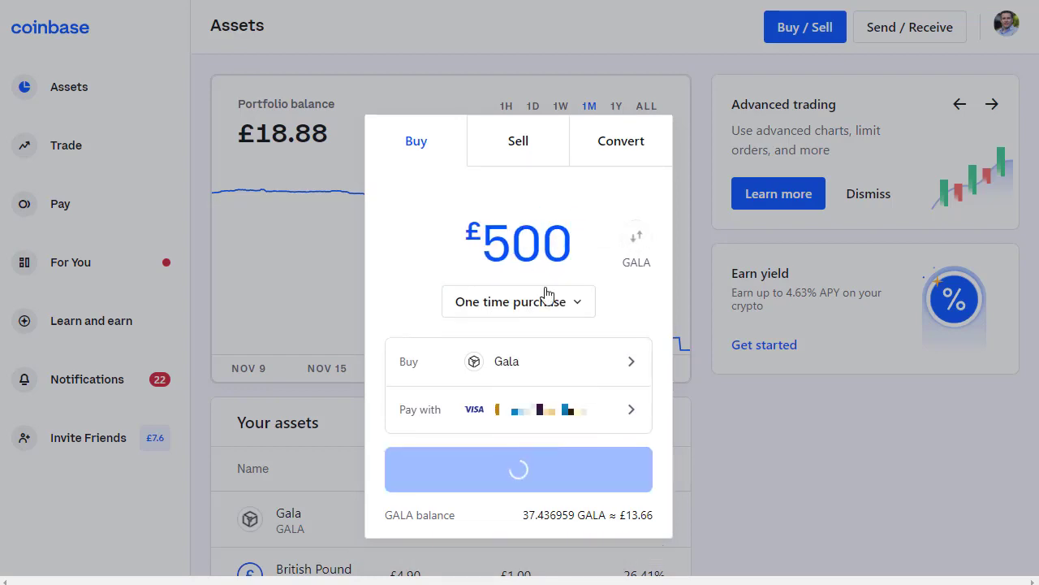
left_click(641, 239)
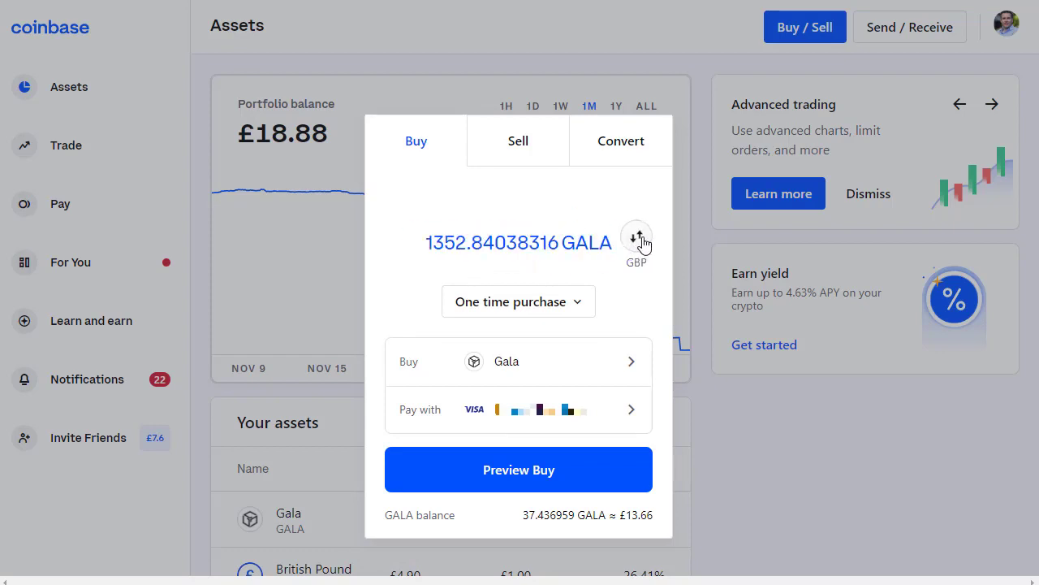
left_click_drag(428, 244, 558, 247)
type("1500")
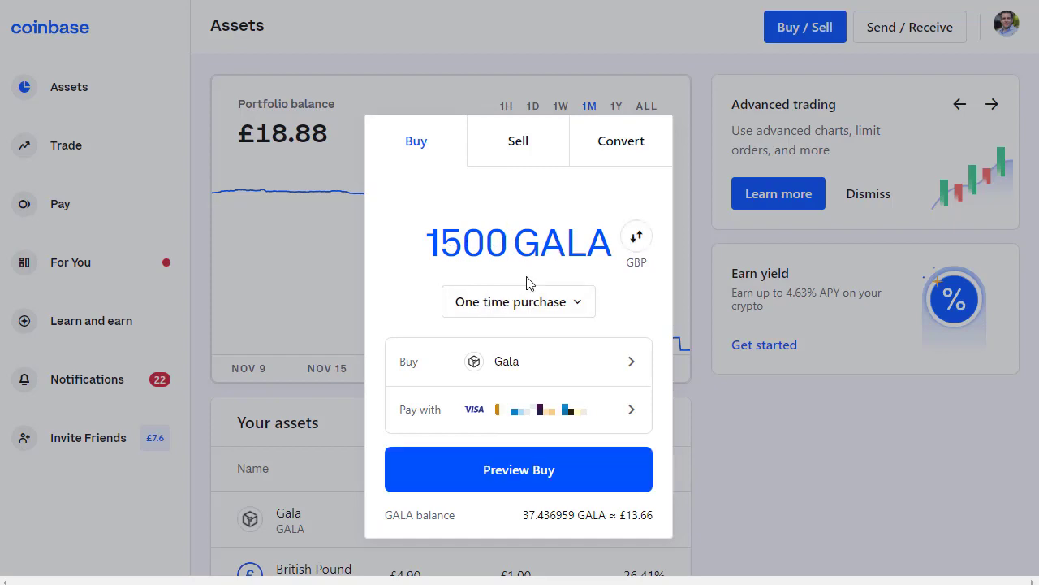
left_click(530, 480)
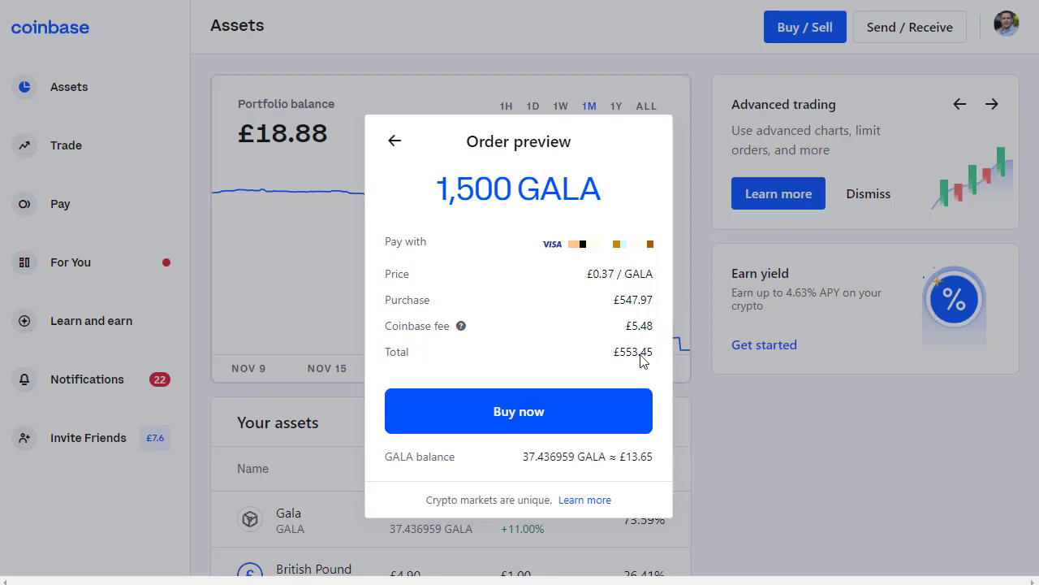
Step: Buy the 1,500 GALA, approving the Visa card check with a passcode texted to the phone
left_click(578, 422)
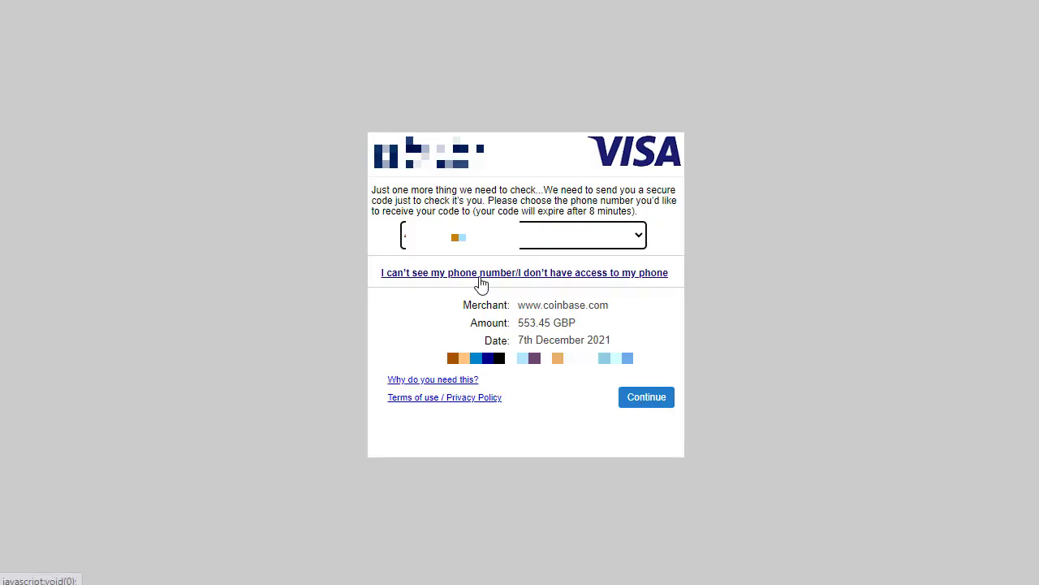
left_click(648, 407)
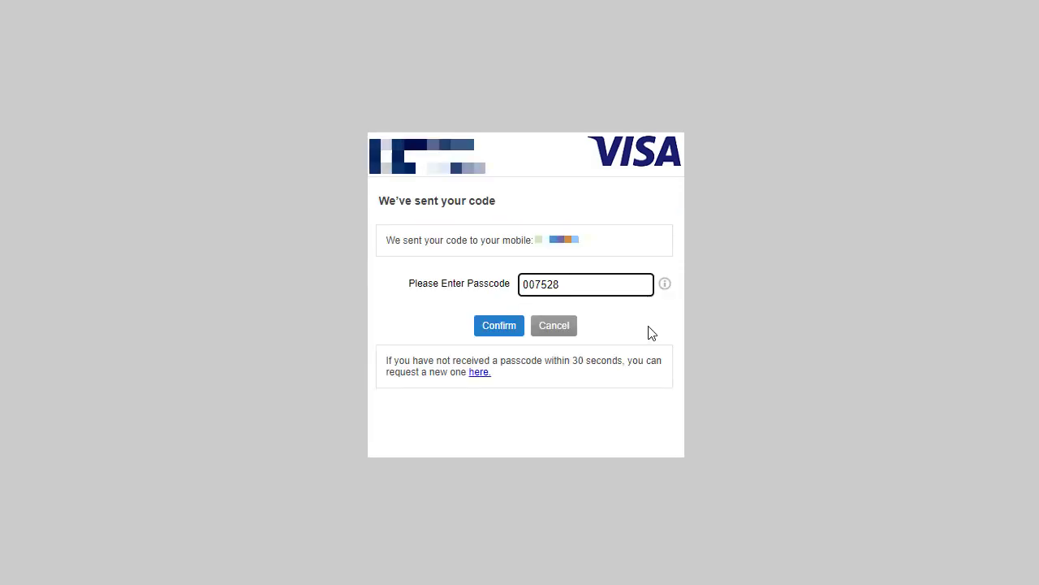
left_click(501, 327)
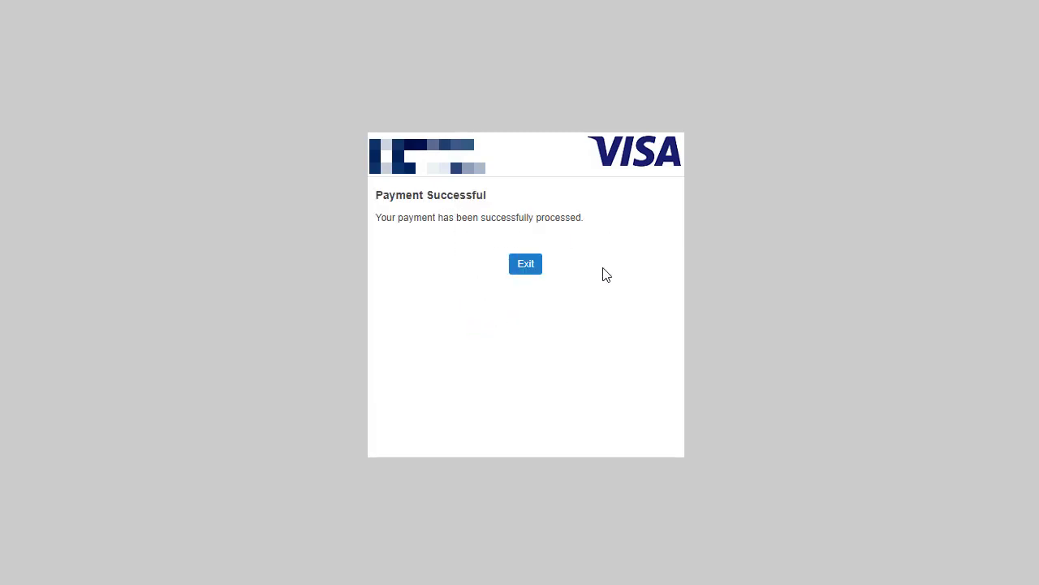
left_click(527, 264)
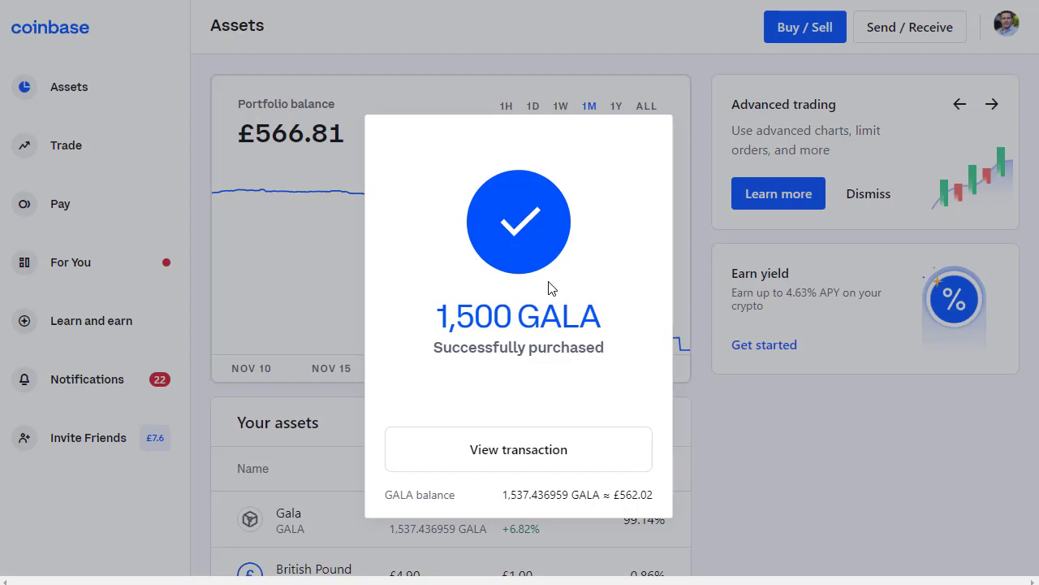
Step: Dismiss the purchase confirmation and bring up the Send / Receive window
left_click(741, 463)
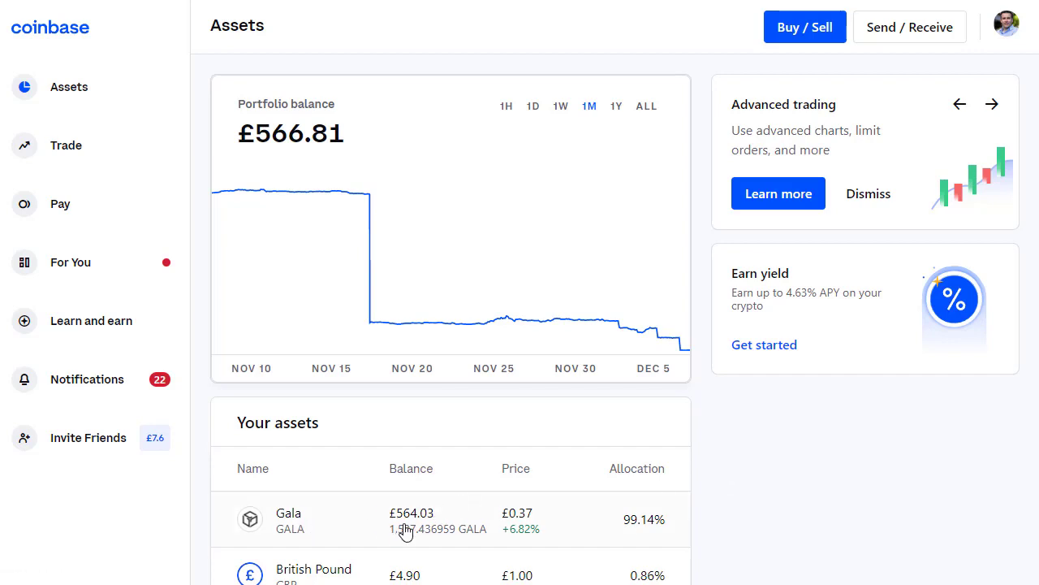
left_click(918, 45)
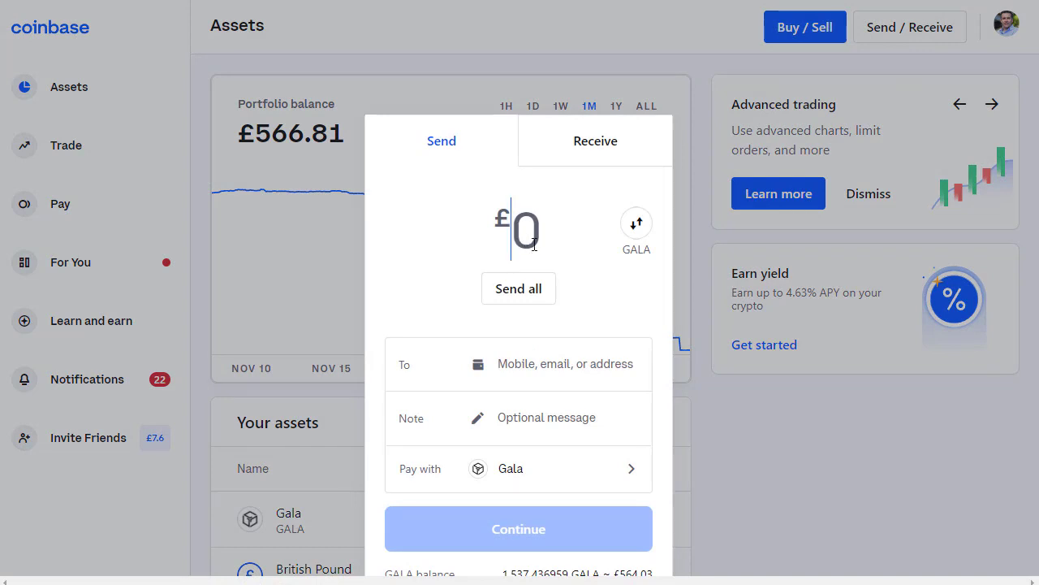
Step: Switch the send amount to GALA and enter 500
left_click(641, 233)
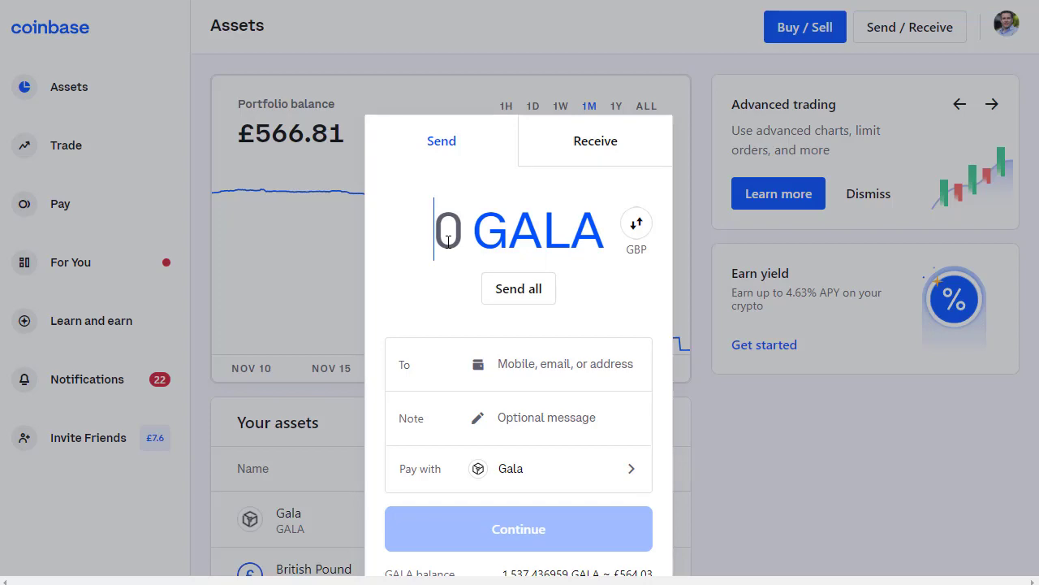
type("500")
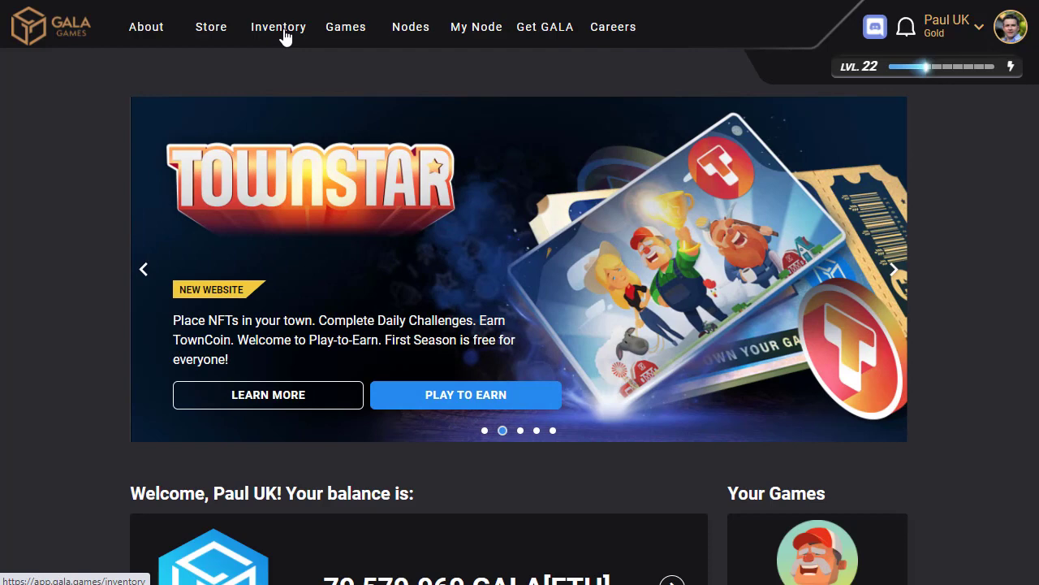
Step: Copy the GALA[ETH] receive address from the Gala Games inventory
left_click(283, 37)
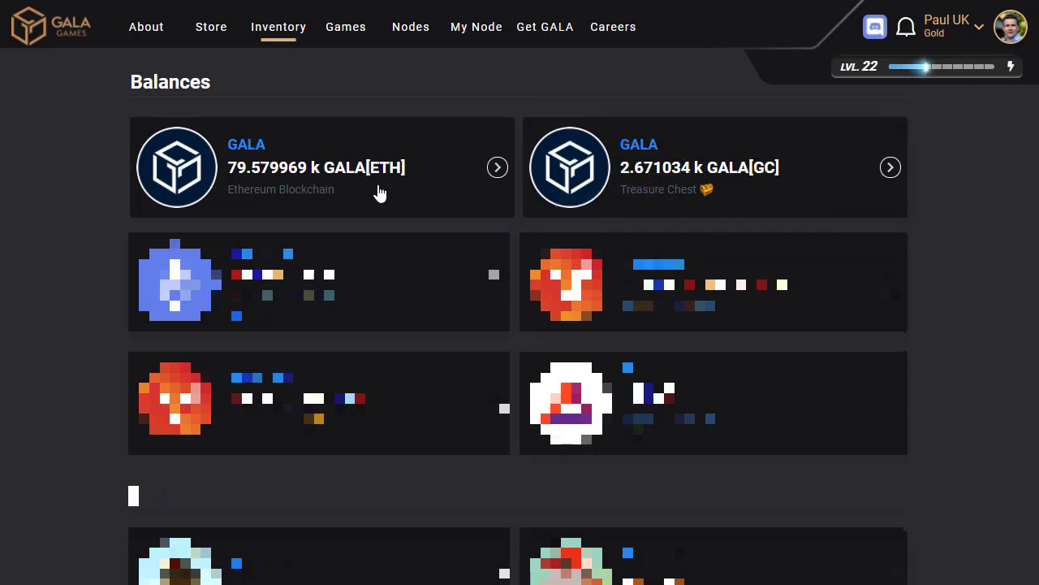
left_click(361, 182)
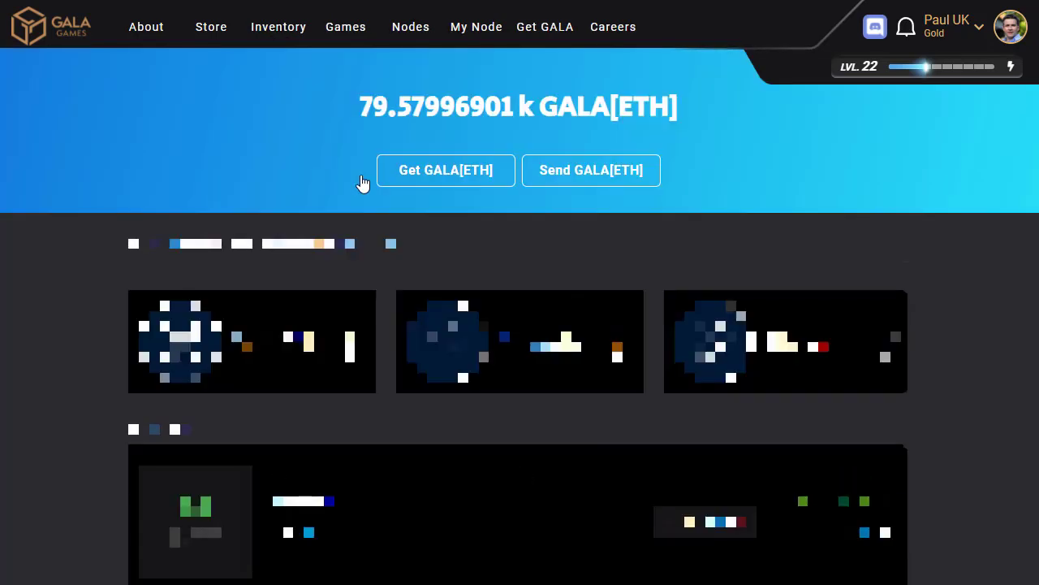
left_click(451, 181)
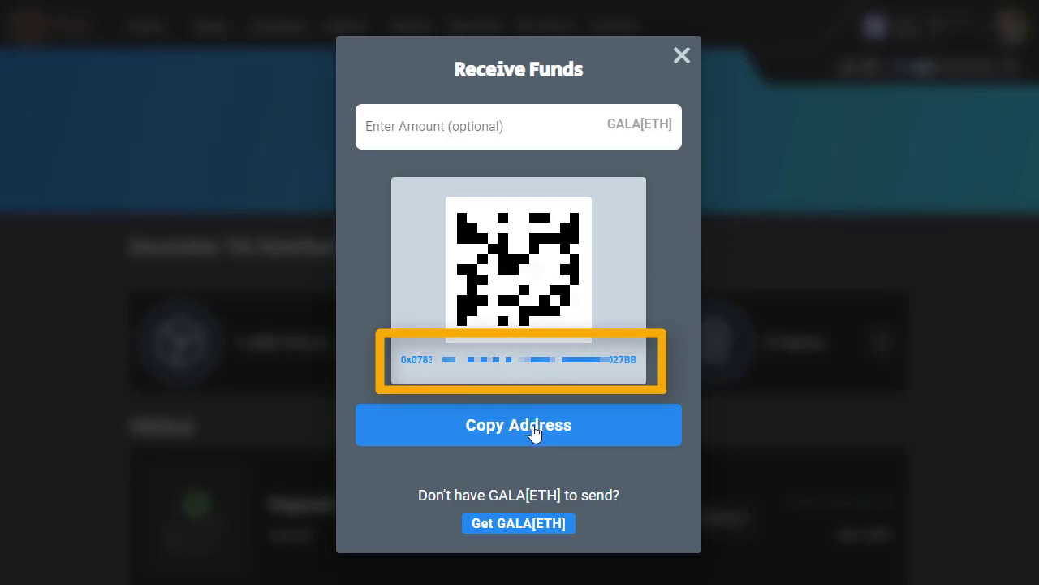
left_click(566, 434)
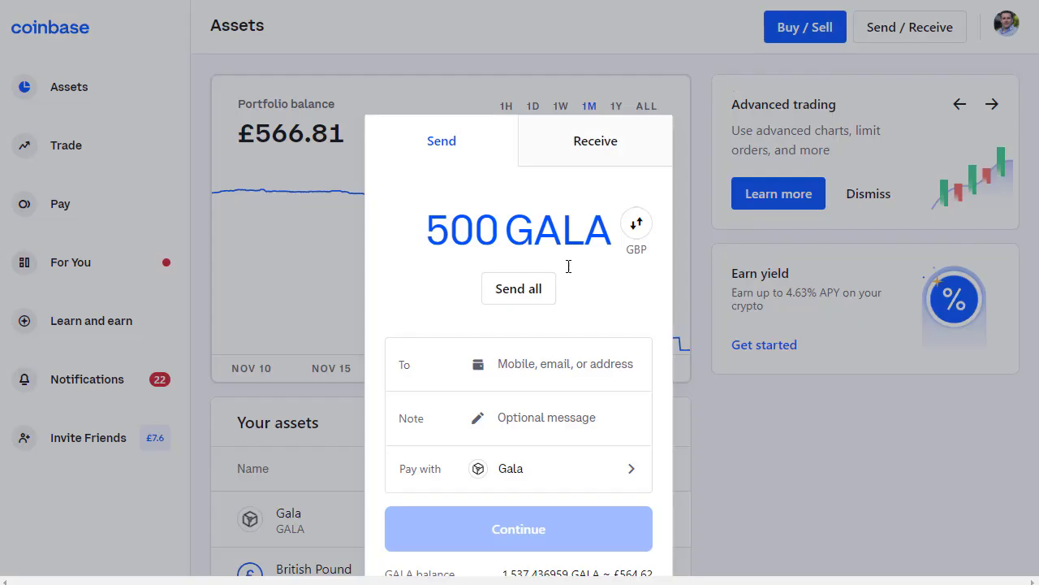
Step: Paste the Gala Games address as recipient and add the note 'Gala for my wallet'
right_click(500, 363)
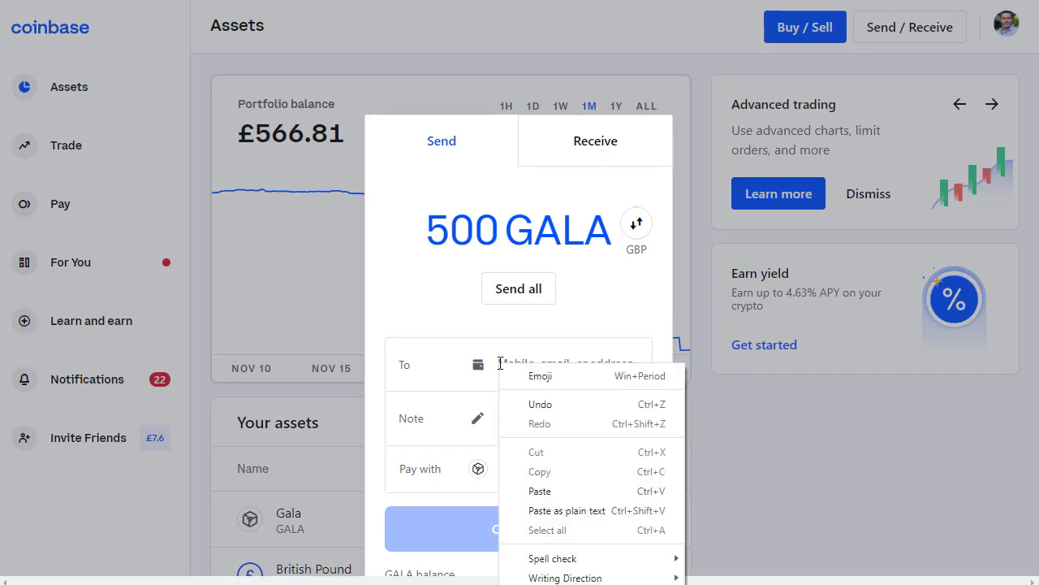
left_click(541, 492)
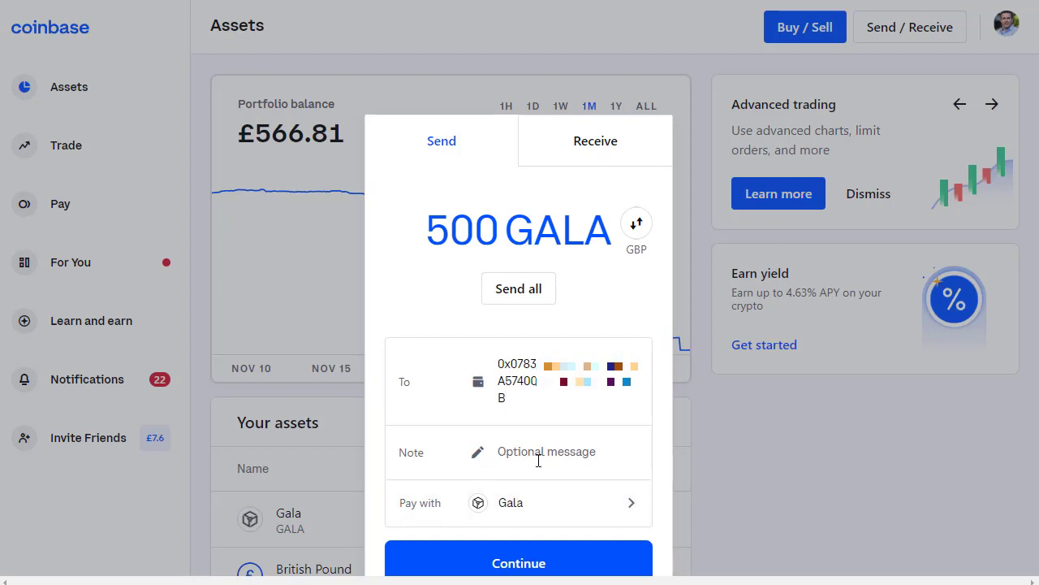
left_click(499, 458)
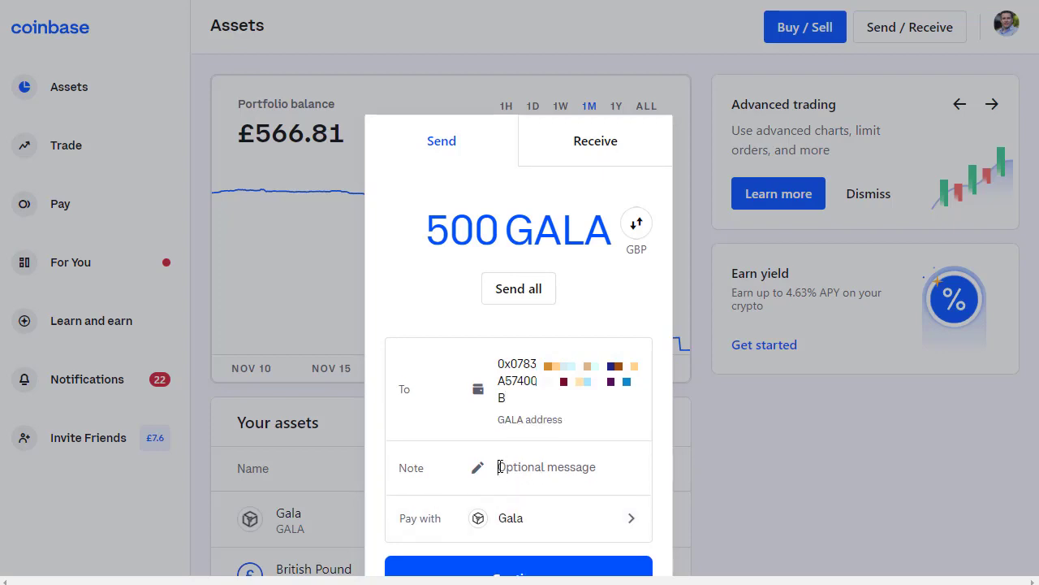
type("Ga")
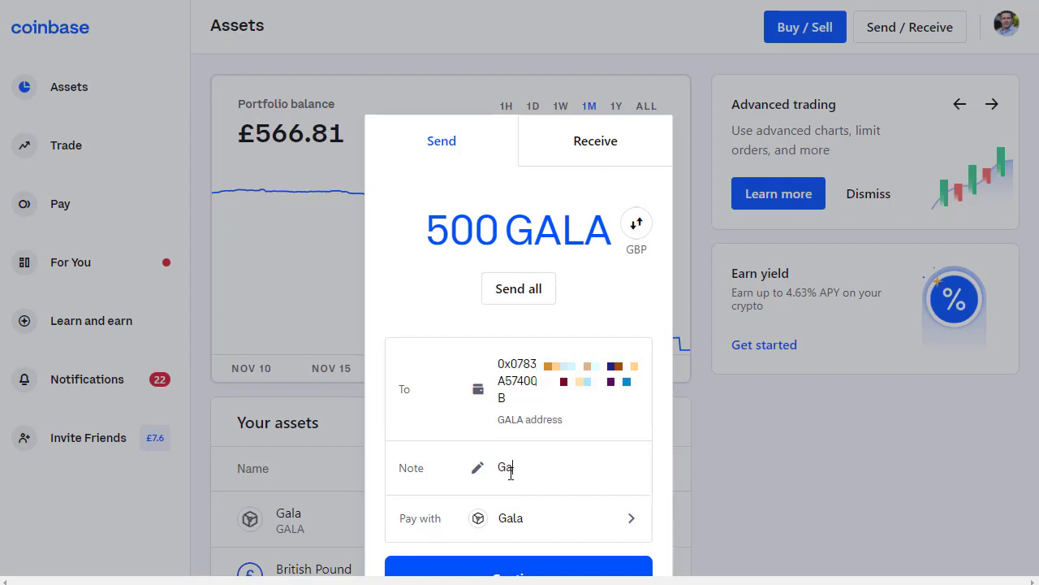
type("la for my wallet")
scroll(610, 485, "down", 1)
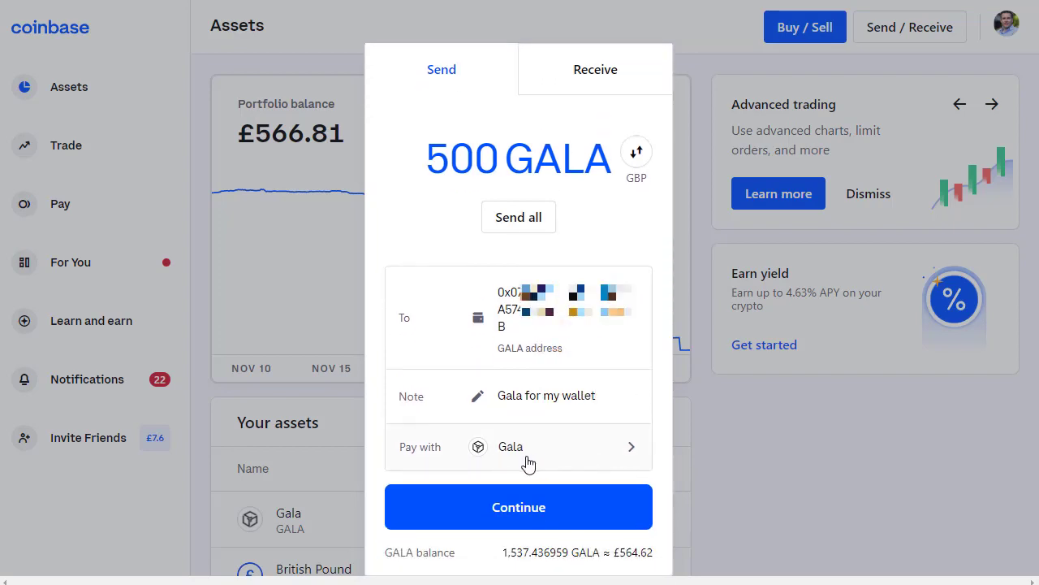
Step: Review the 500 GALA send summary with its 20.15746764 GALA network fee and choose Send now
left_click(555, 514)
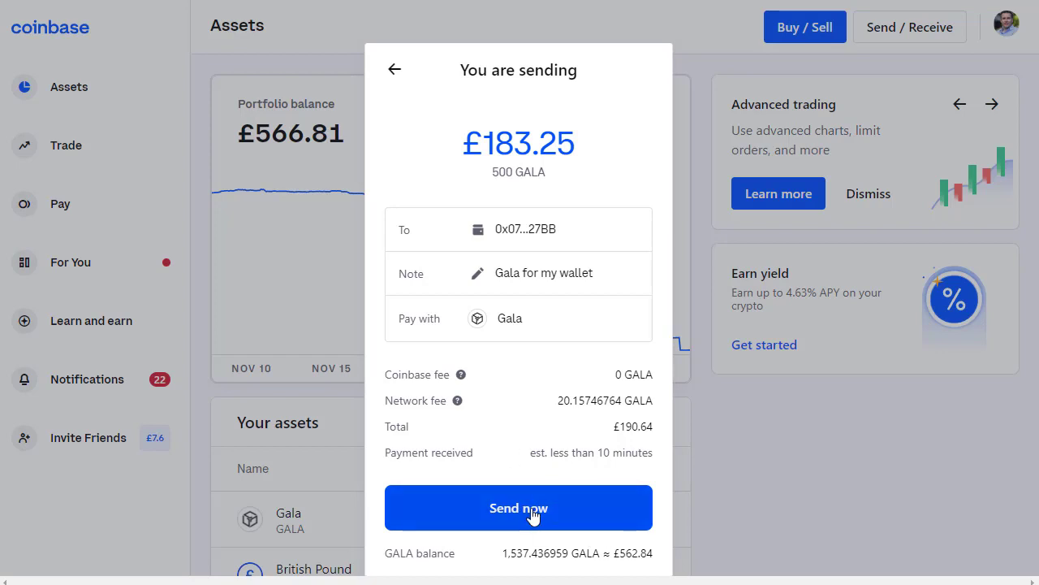
left_click(577, 517)
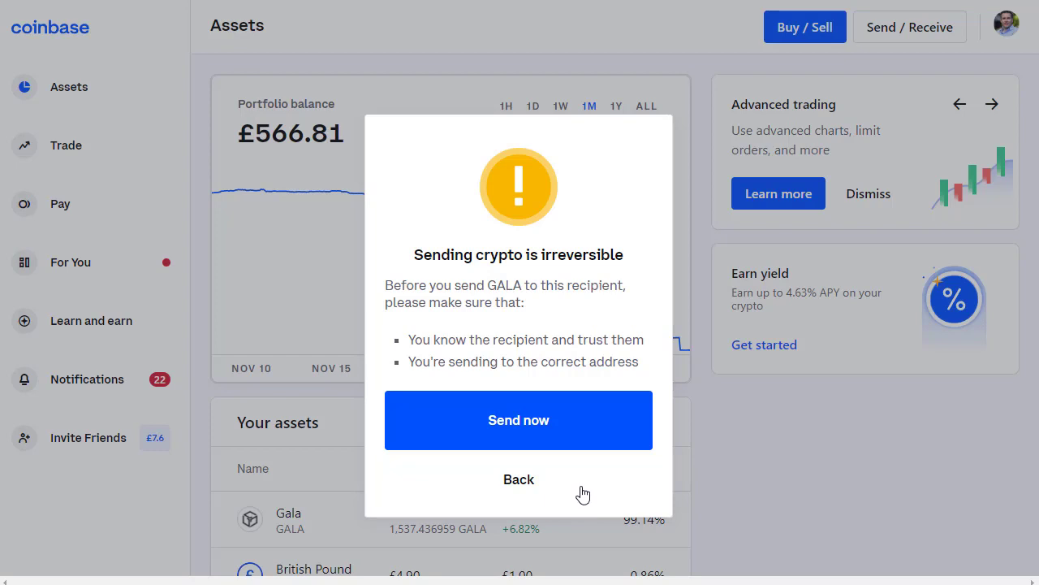
Step: Accept the warning and confirm the 500 GALA send with the 2-step verification code
left_click(520, 438)
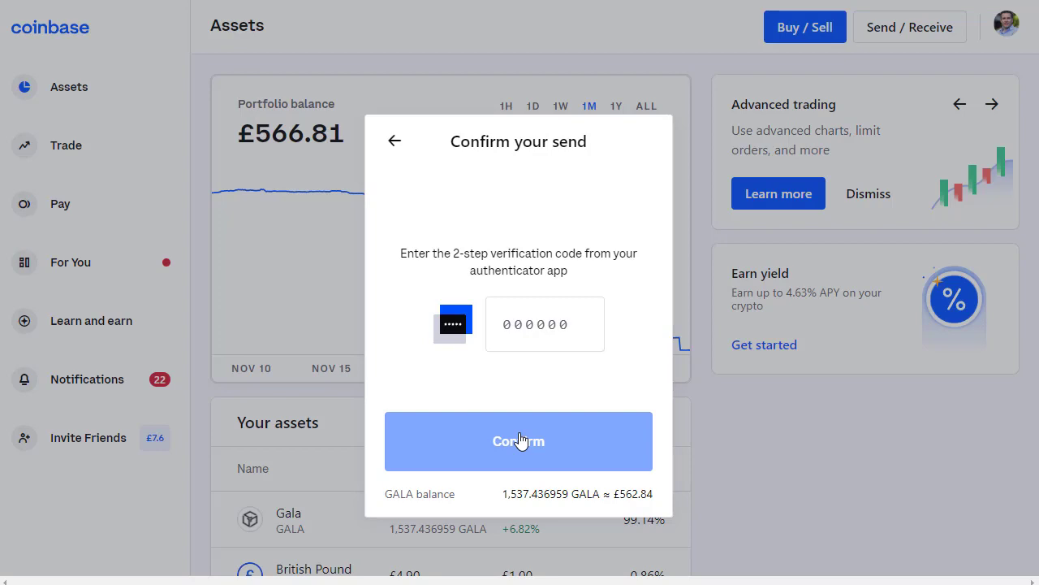
key("ctrl+v")
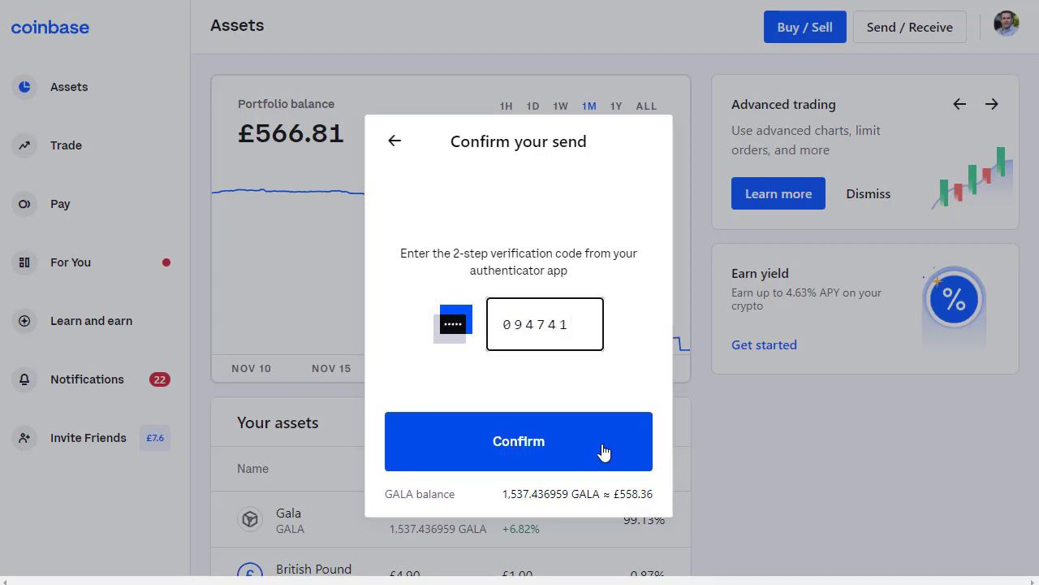
left_click(604, 452)
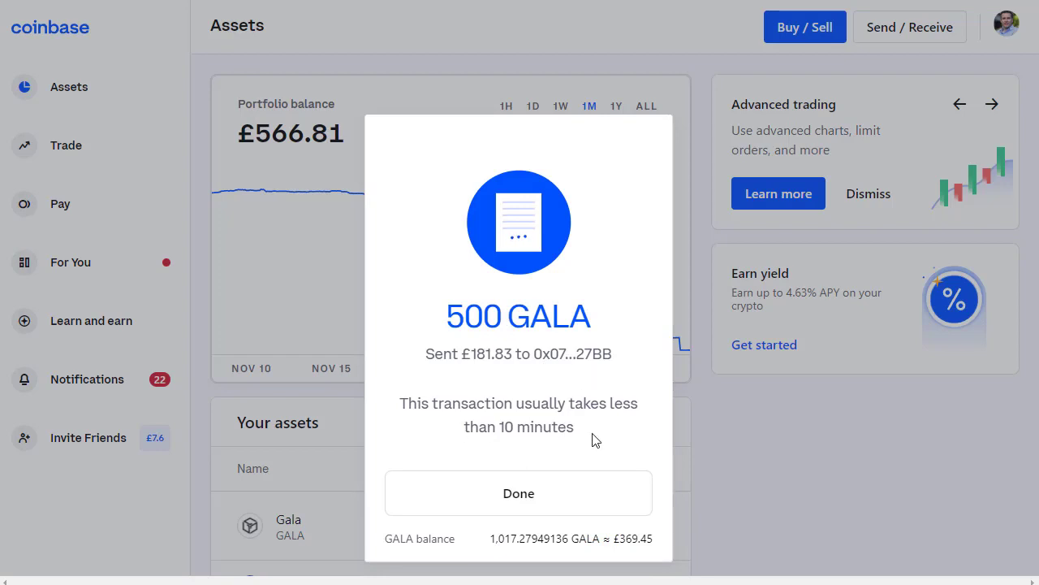
left_click(543, 504)
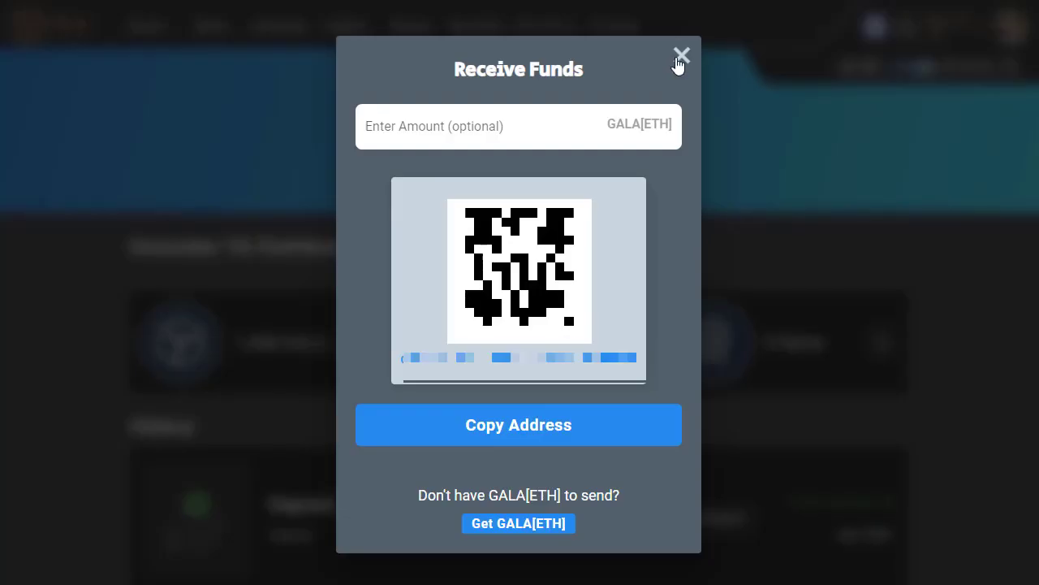
left_click(680, 57)
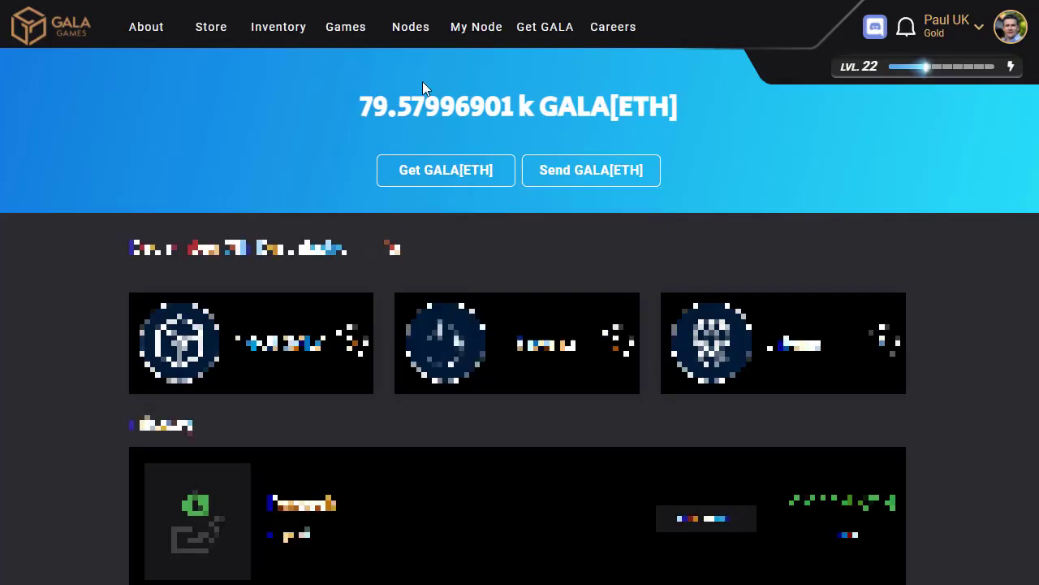
Step: Confirm the GALA[ETH] balance of 80.079969 k and the 500 GALA deposit in Recent Activity
left_click(279, 33)
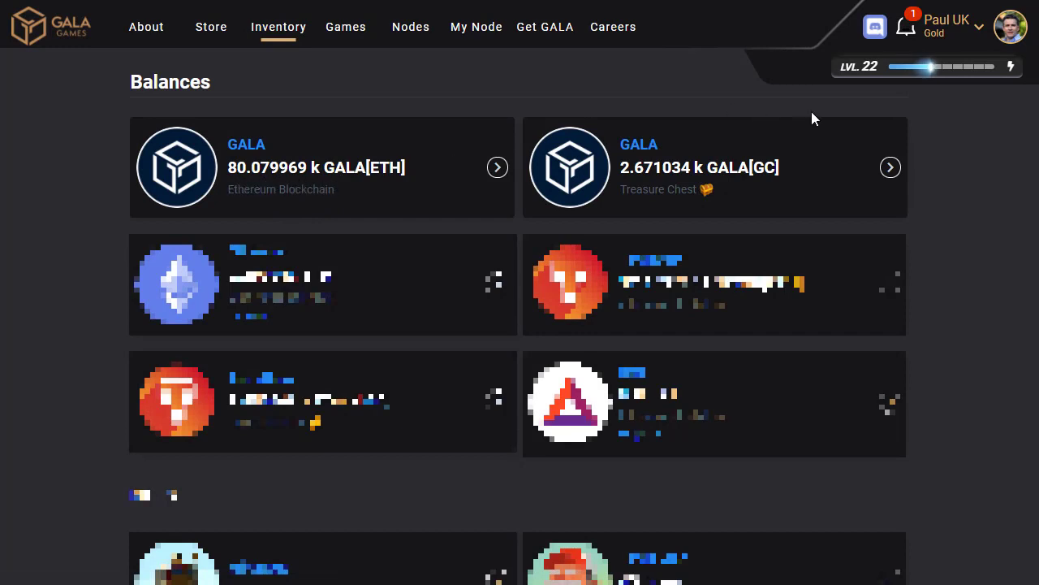
left_click(907, 31)
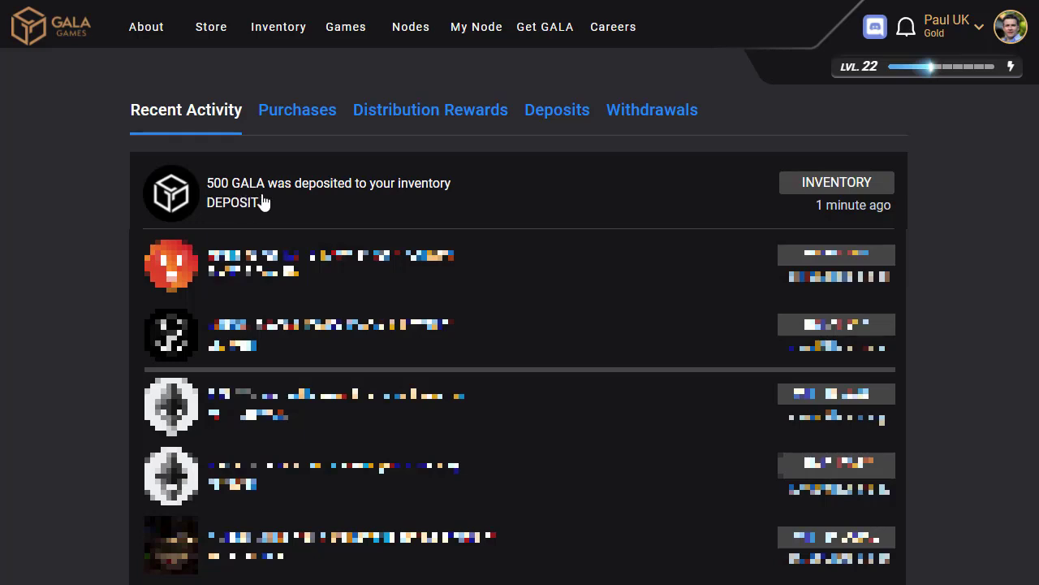